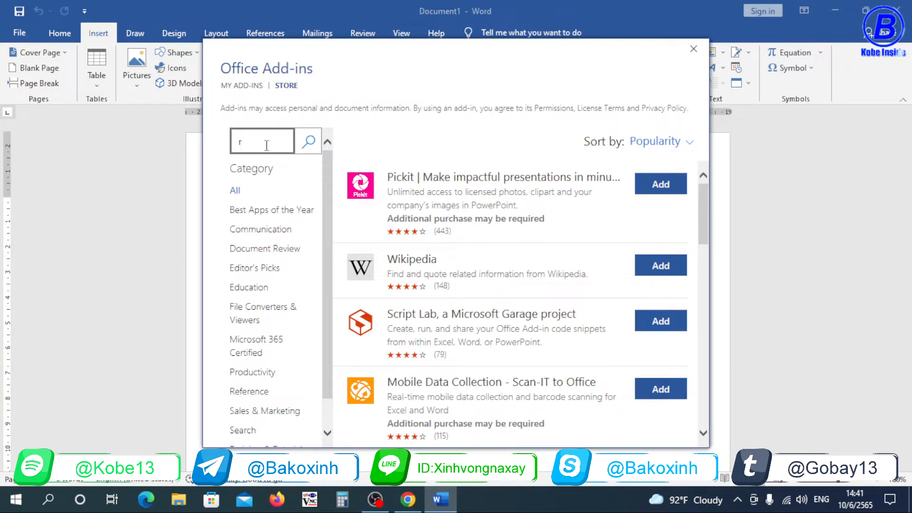
Step: Search the Office Add-ins store for "qr4office"
key(BackSpace)
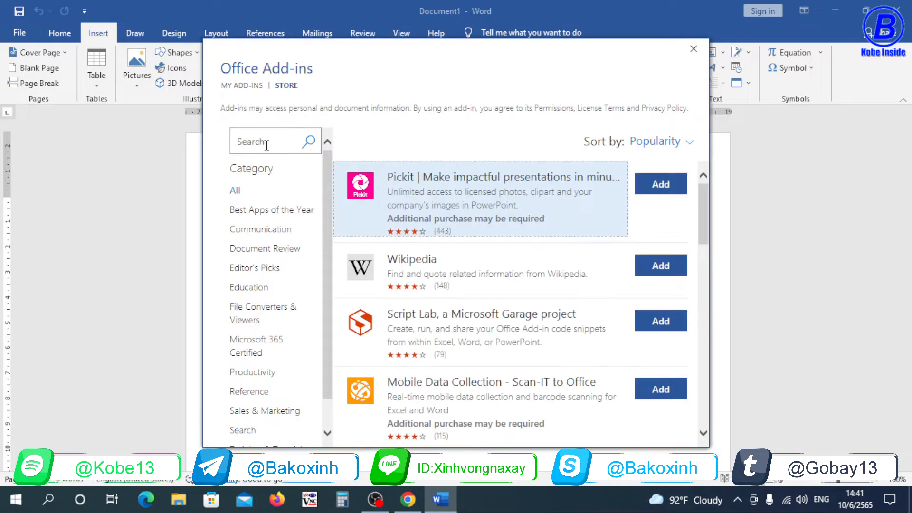
click(300, 142)
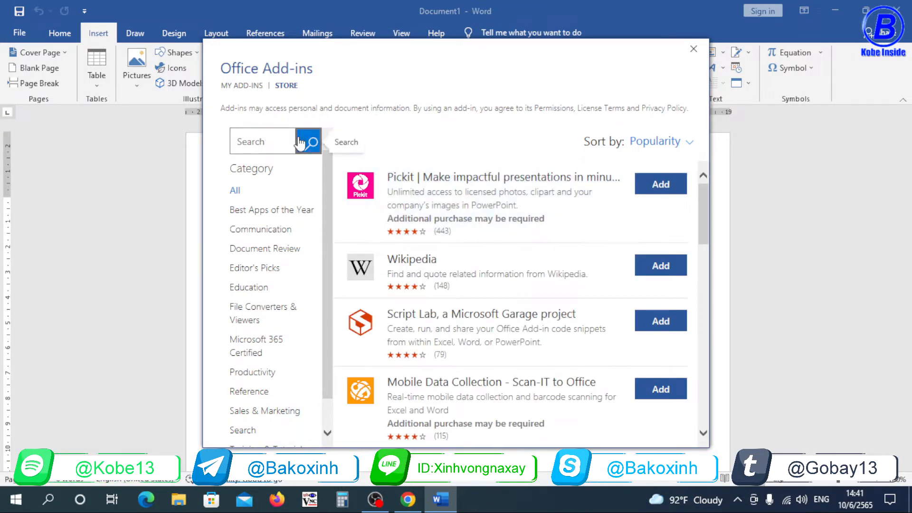
click(260, 143)
text(q)
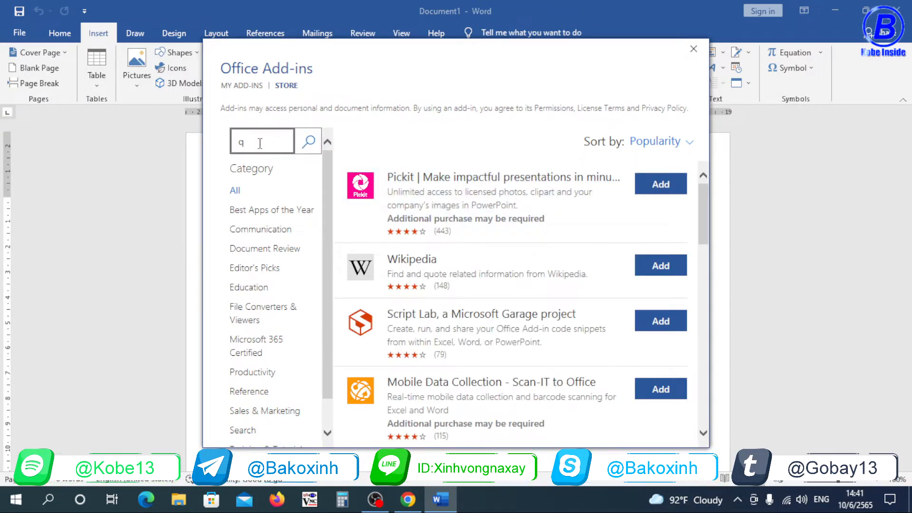
text(r4offi)
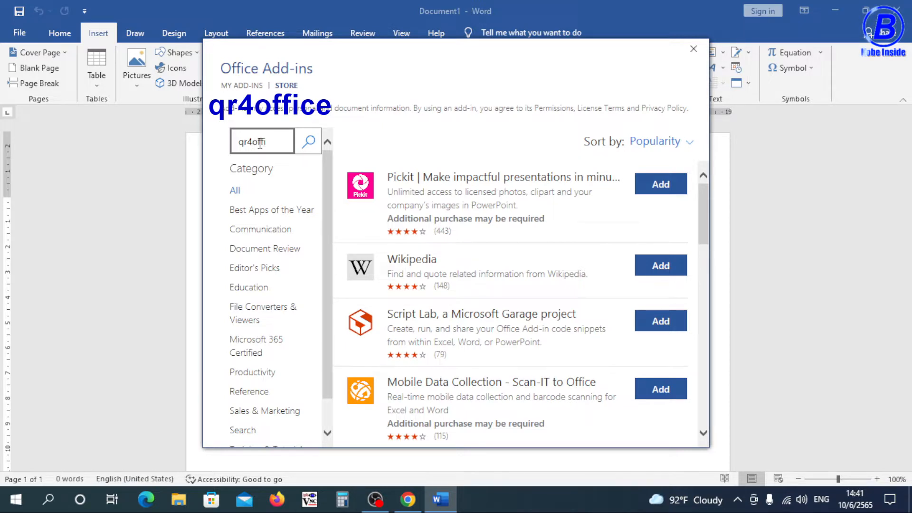
text(e)
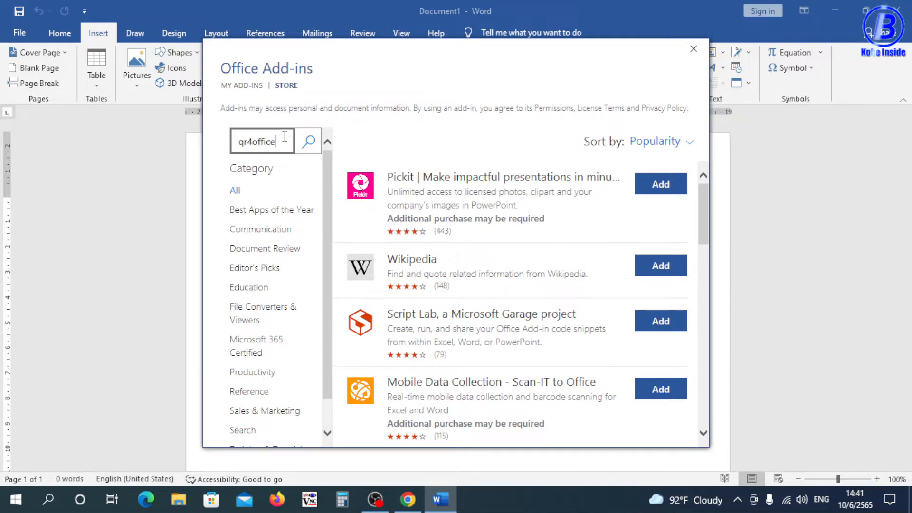
drag(287, 140, 230, 141)
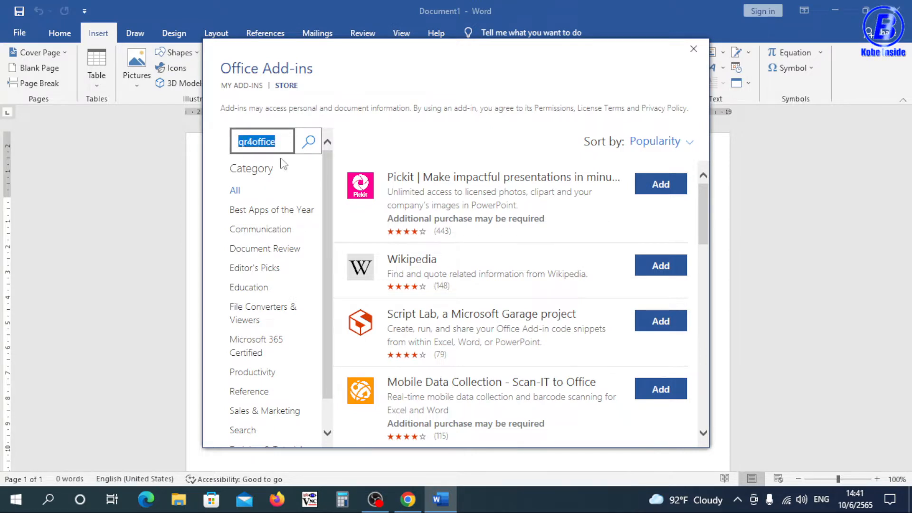
click(310, 142)
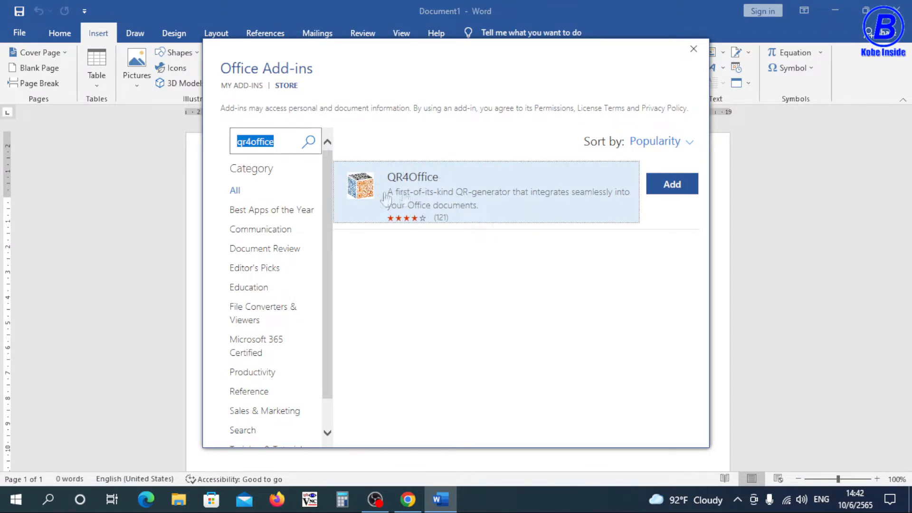
Step: Add the QR4Office add-in from the store and accept its license terms and privacy policy
drag(376, 151, 501, 221)
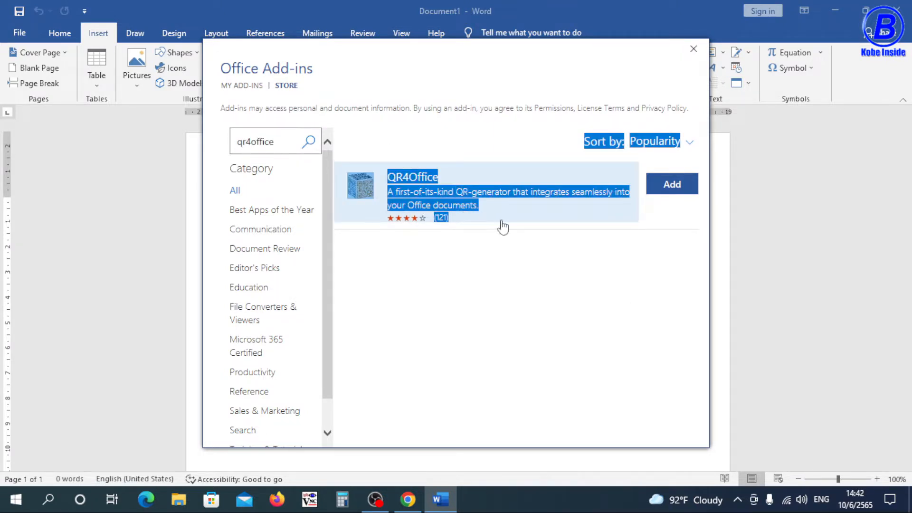
click(497, 229)
click(675, 185)
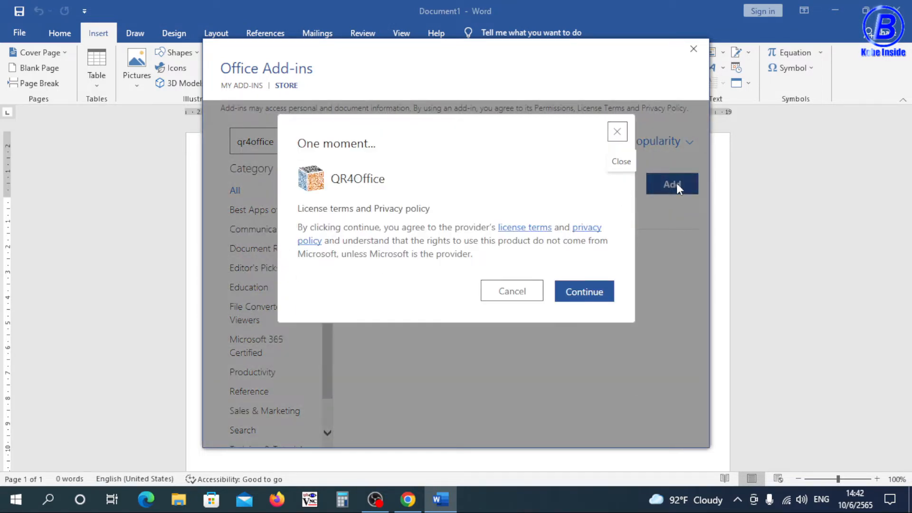
click(585, 294)
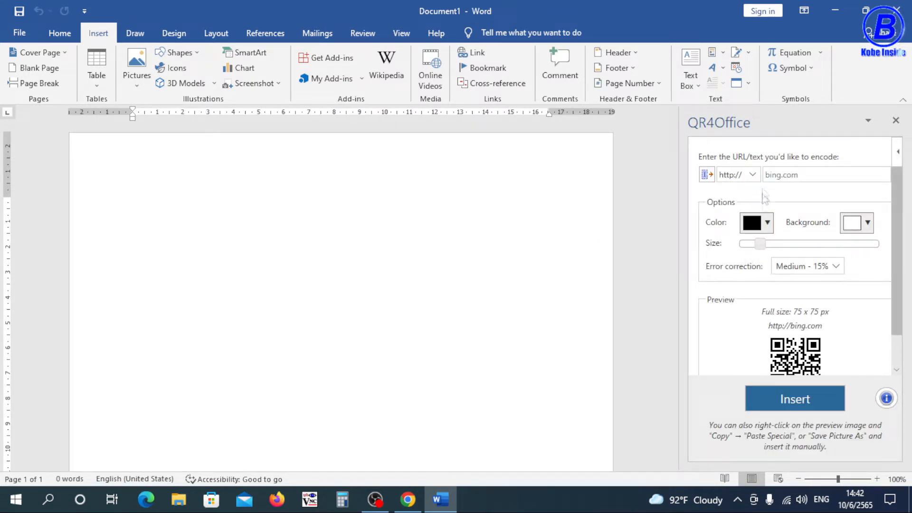
click(754, 175)
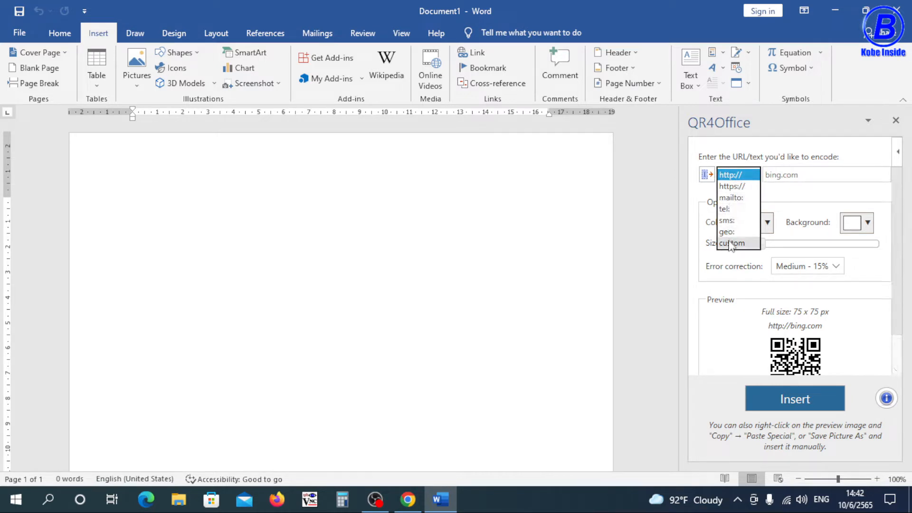
click(737, 189)
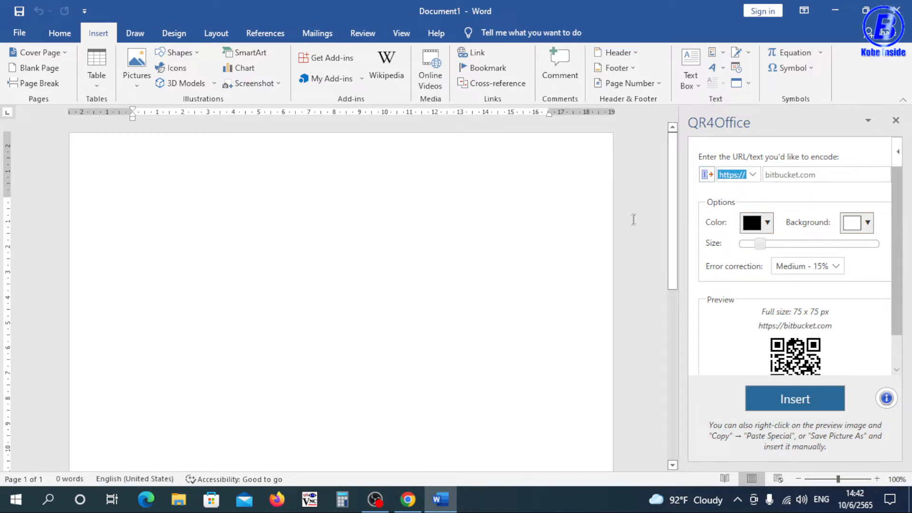
click(798, 179)
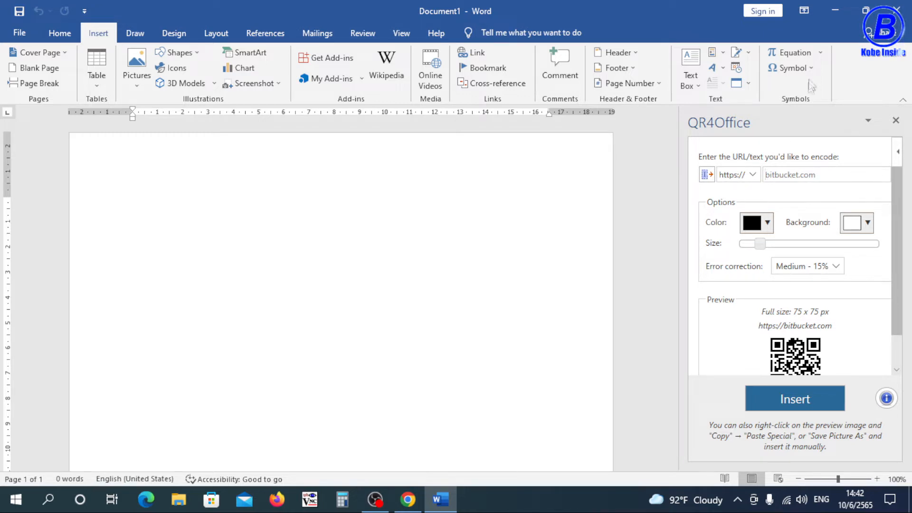
click(833, 11)
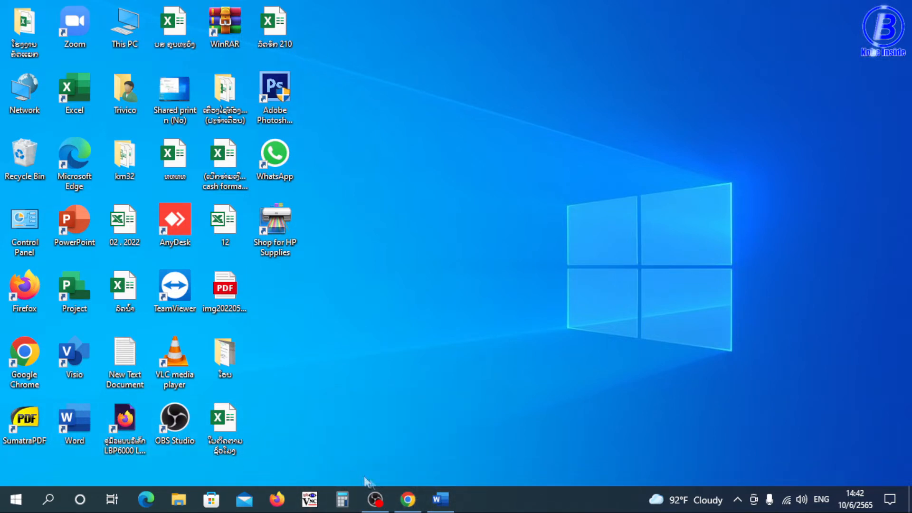
double_click(30, 364)
click(620, 17)
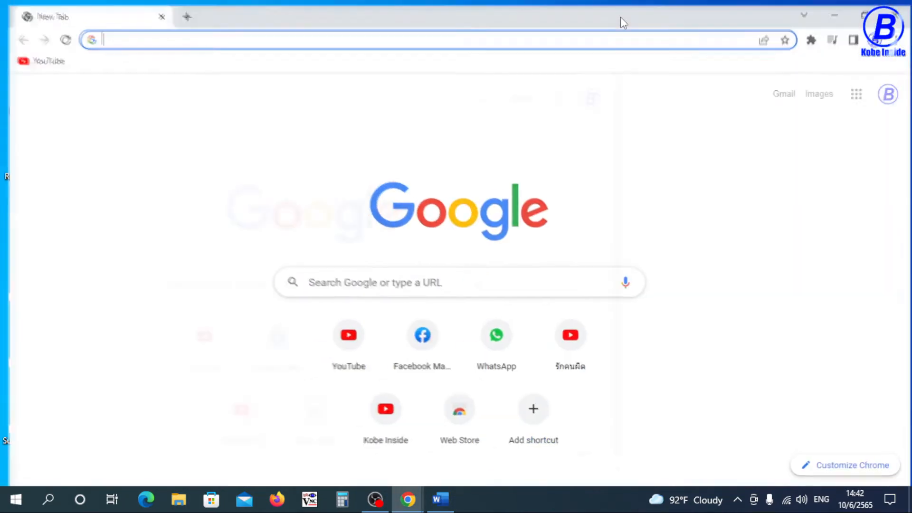
click(345, 349)
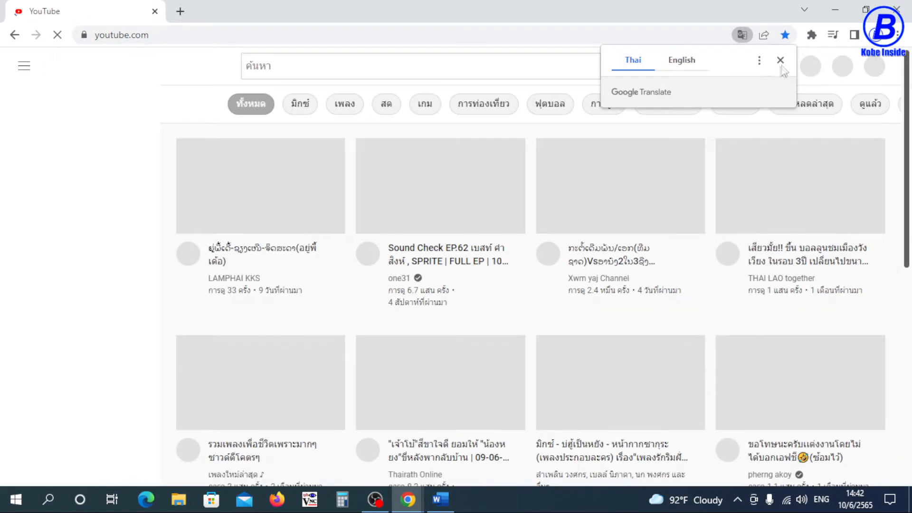
click(781, 61)
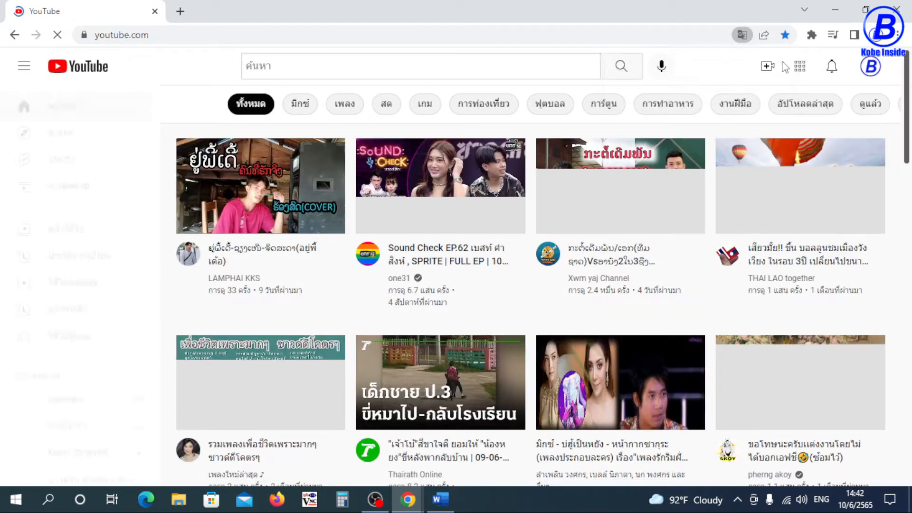
click(873, 69)
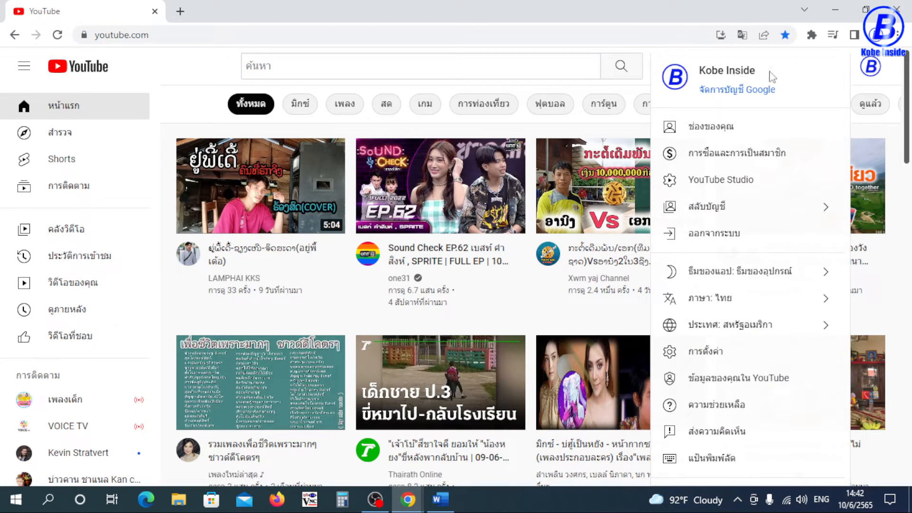
drag(768, 72, 694, 72)
click(796, 76)
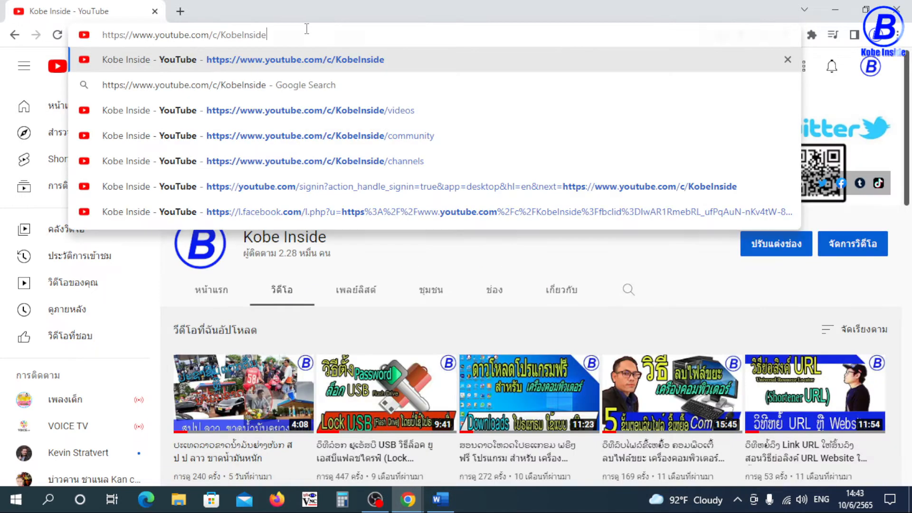
key(Return)
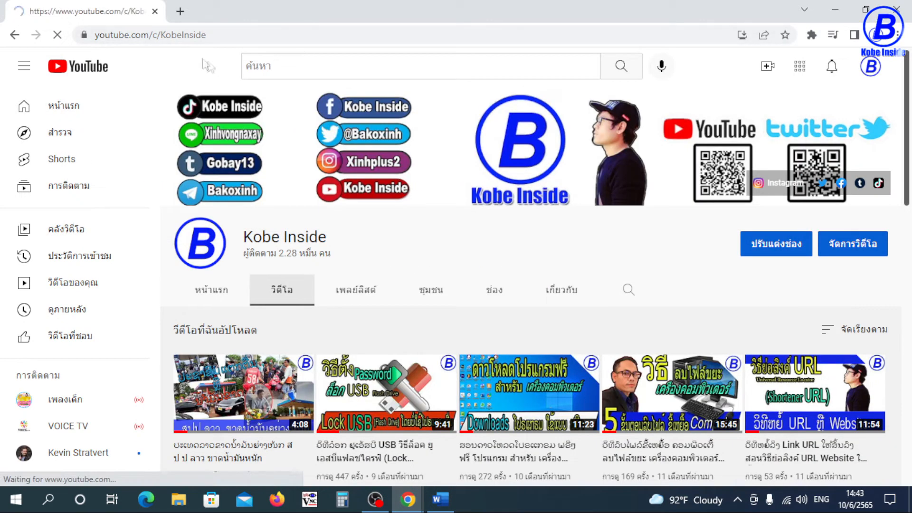
click(255, 36)
click(261, 37)
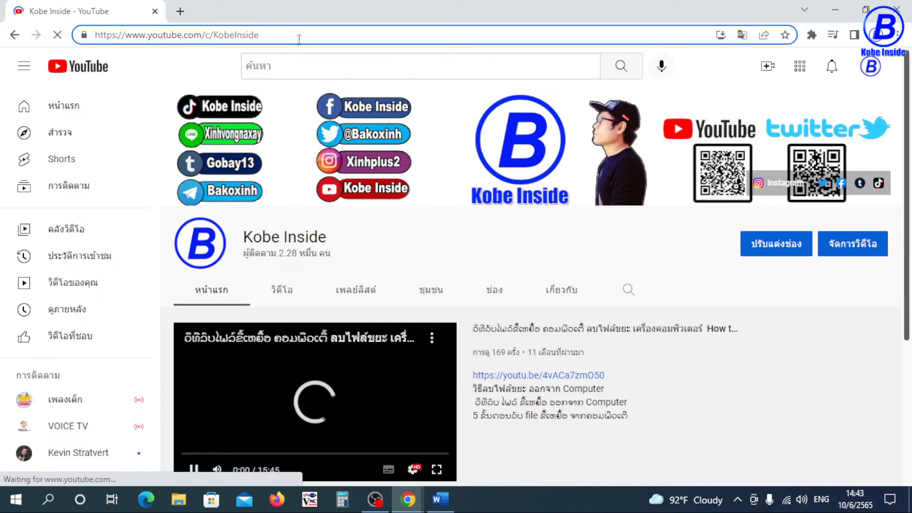
click(95, 38)
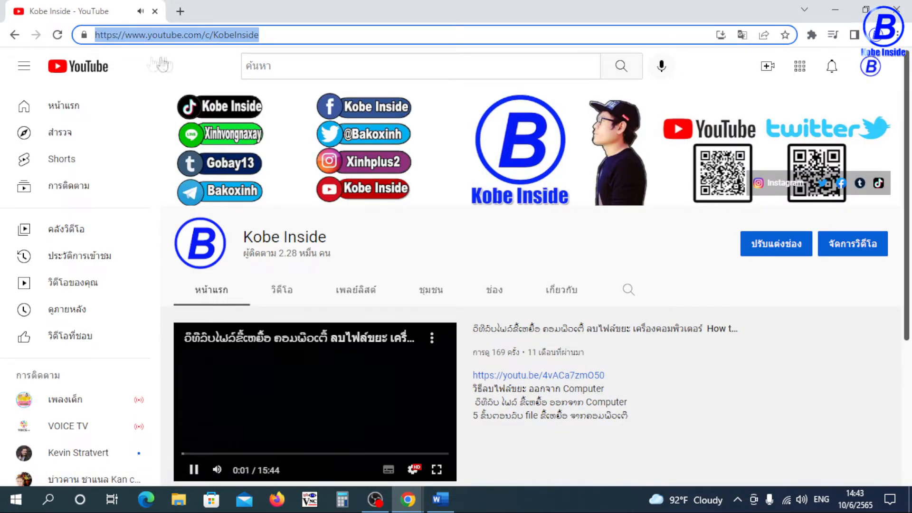
right_click(189, 41)
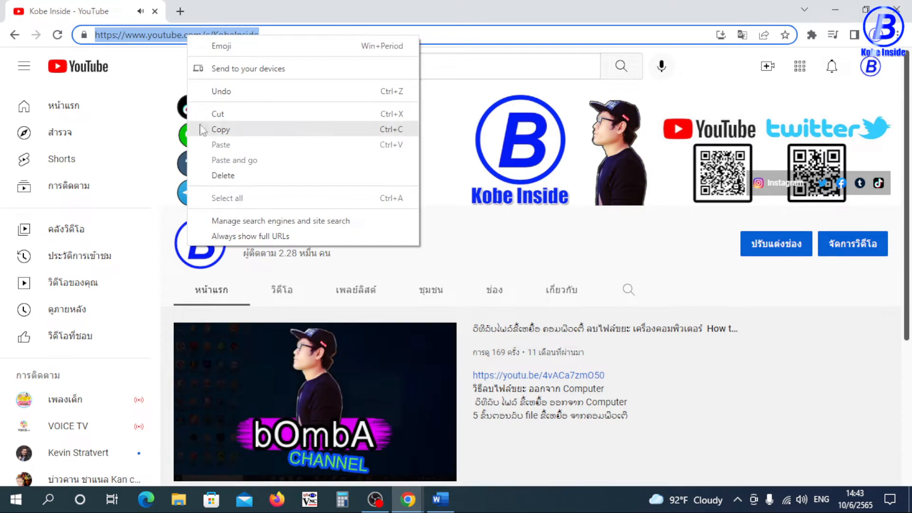
click(221, 130)
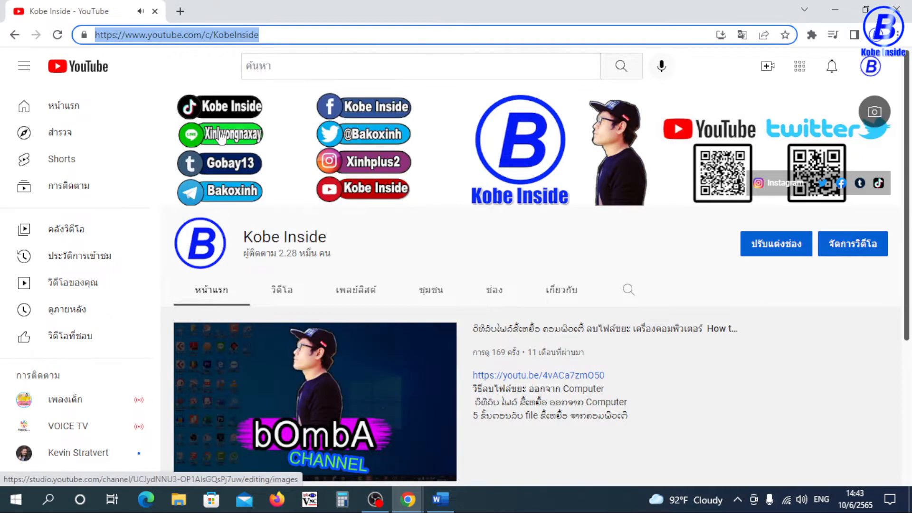
click(836, 11)
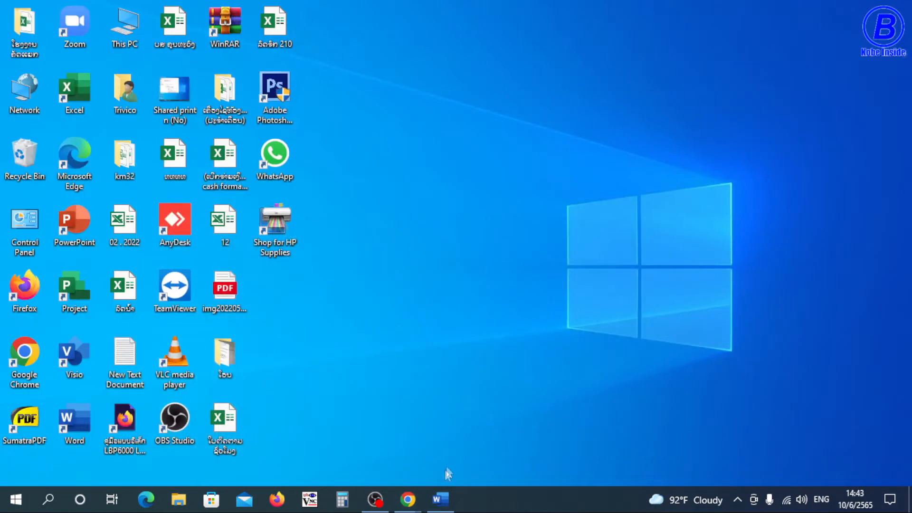
click(439, 499)
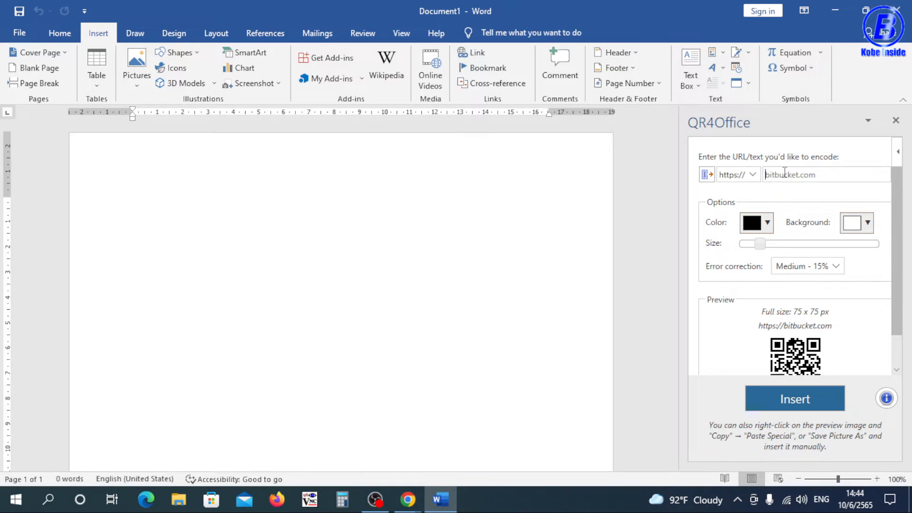
click(738, 177)
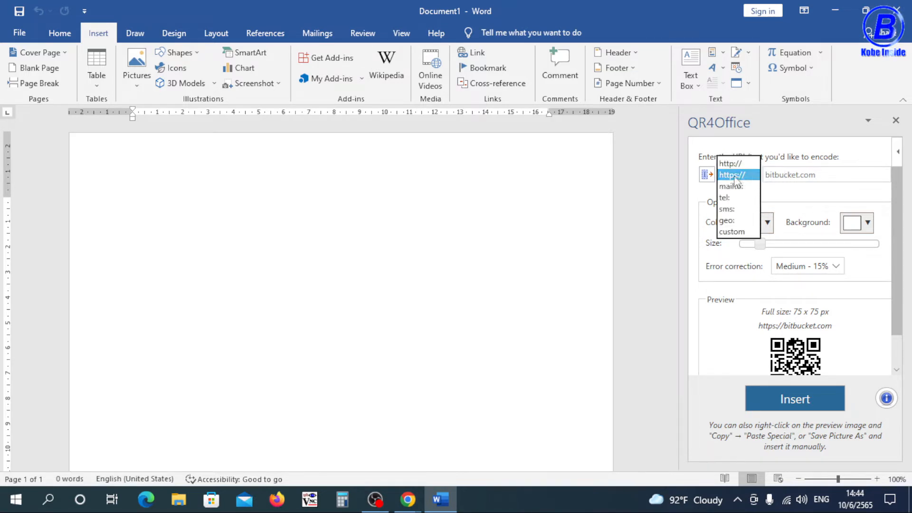
click(735, 176)
click(408, 498)
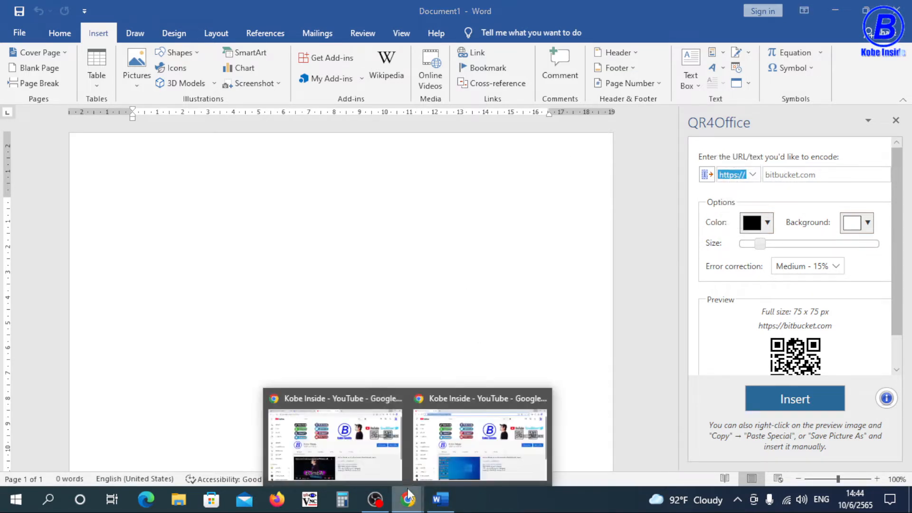
click(449, 399)
click(301, 37)
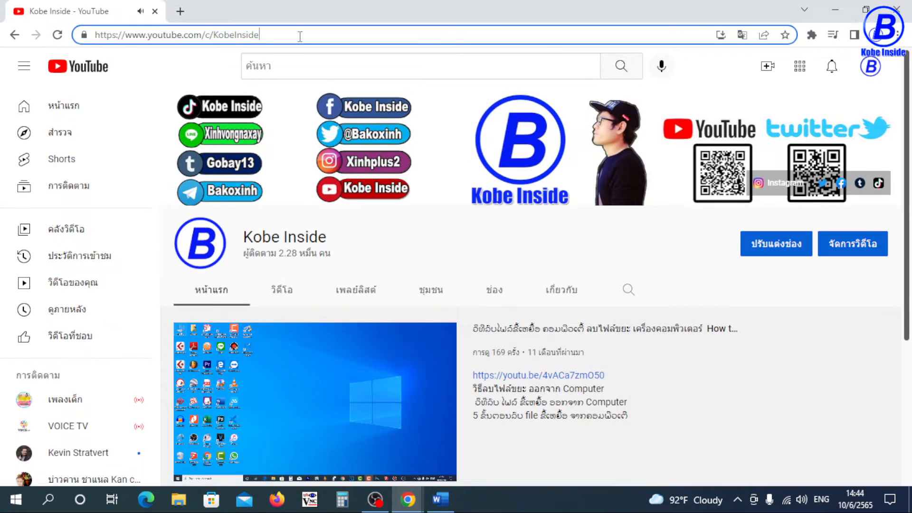
drag(299, 38, 121, 53)
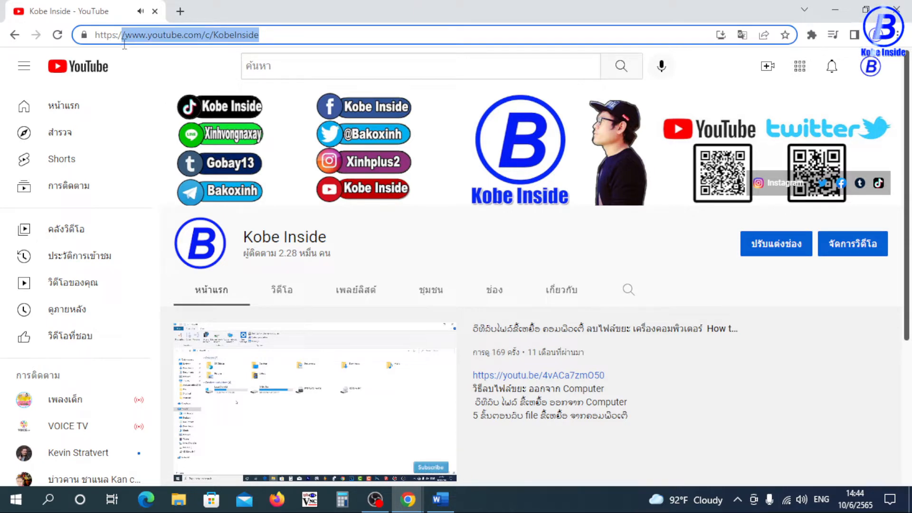
right_click(181, 41)
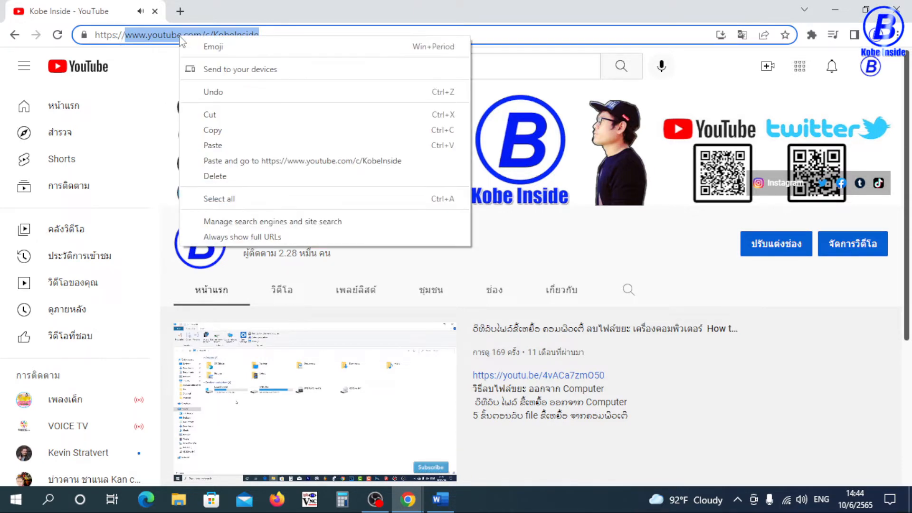
click(213, 129)
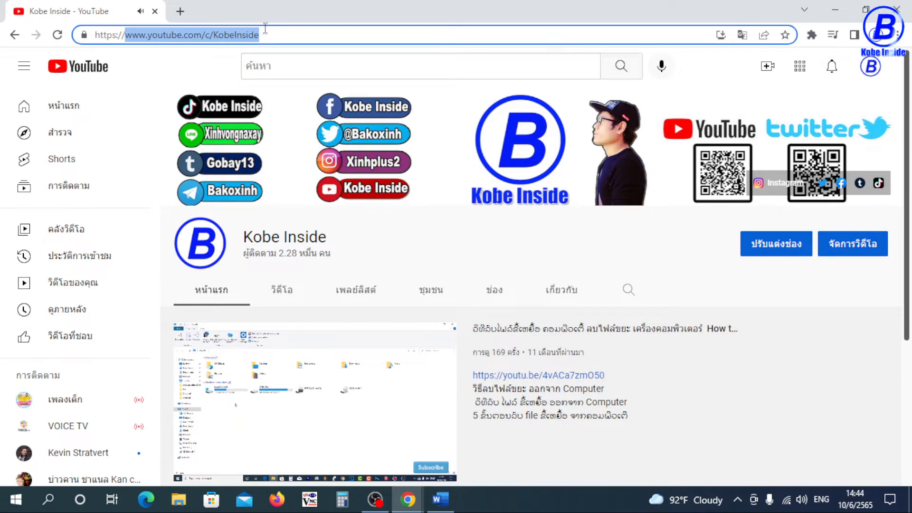
drag(281, 36, 129, 41)
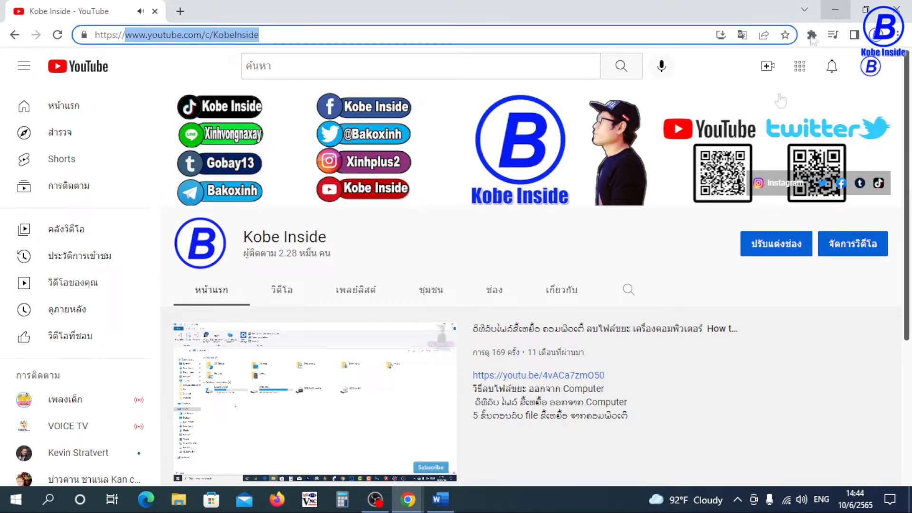
click(437, 502)
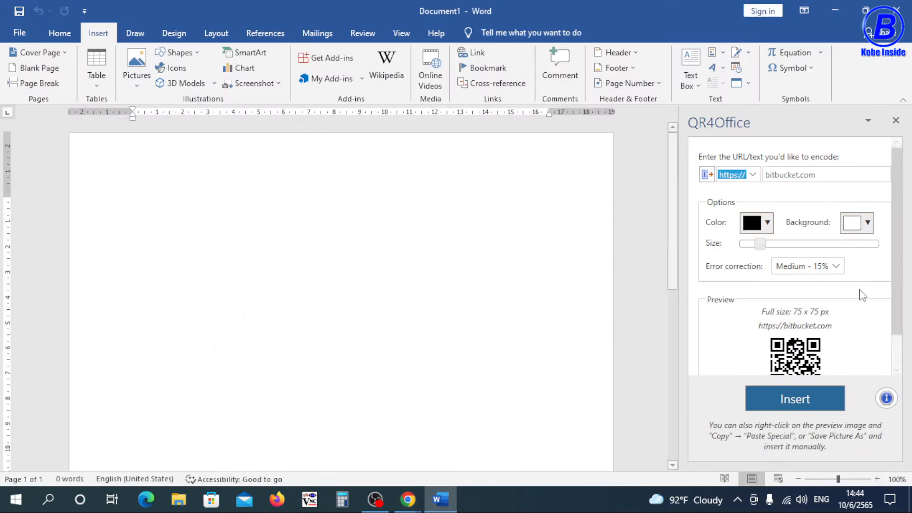
click(797, 175)
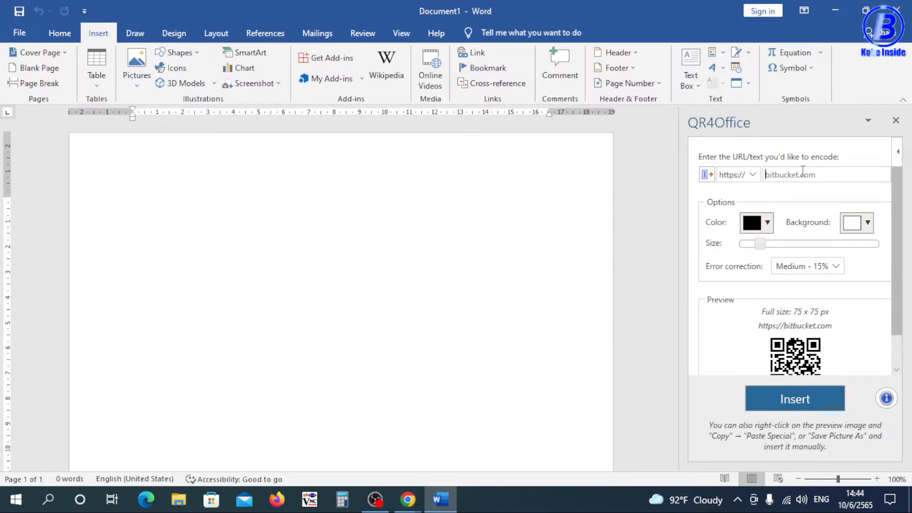
key(ctrl+v)
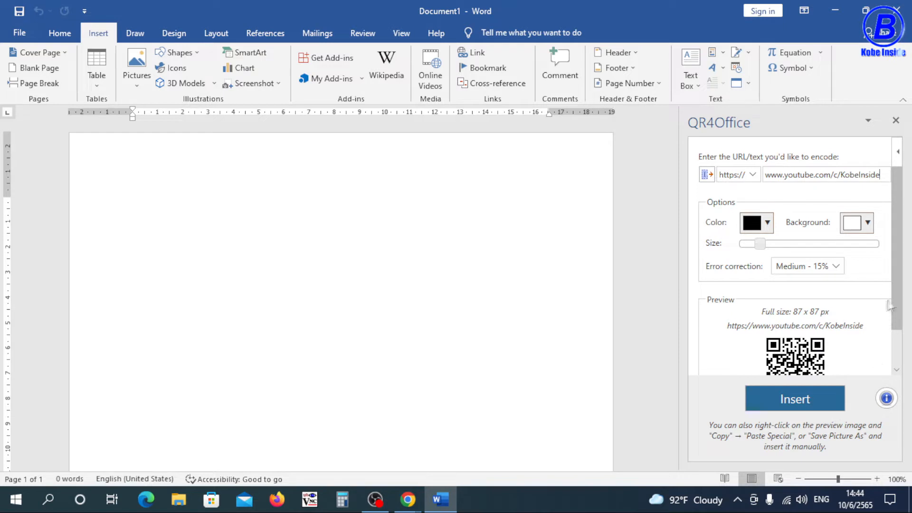
scroll(900, 300, down, 1)
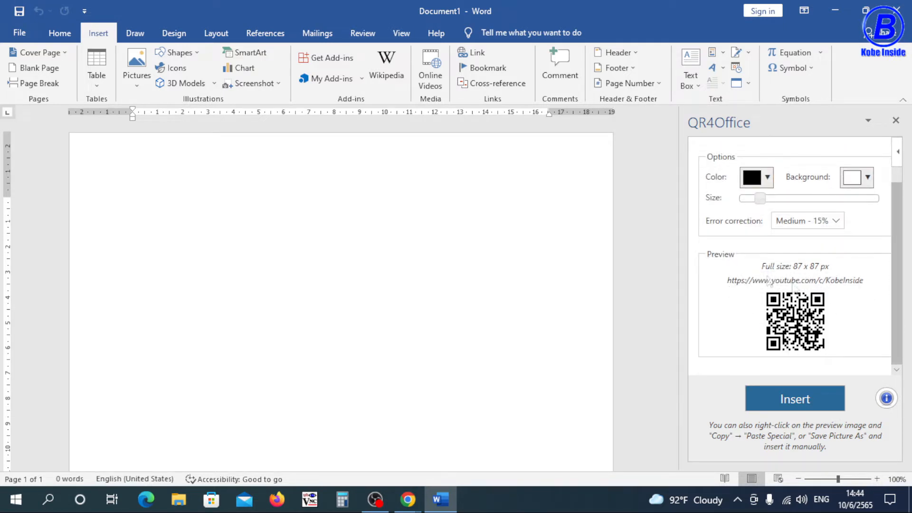
drag(740, 277, 855, 329)
click(857, 321)
Step: Try red and purple as the QR code's color and settle on pure red
click(769, 178)
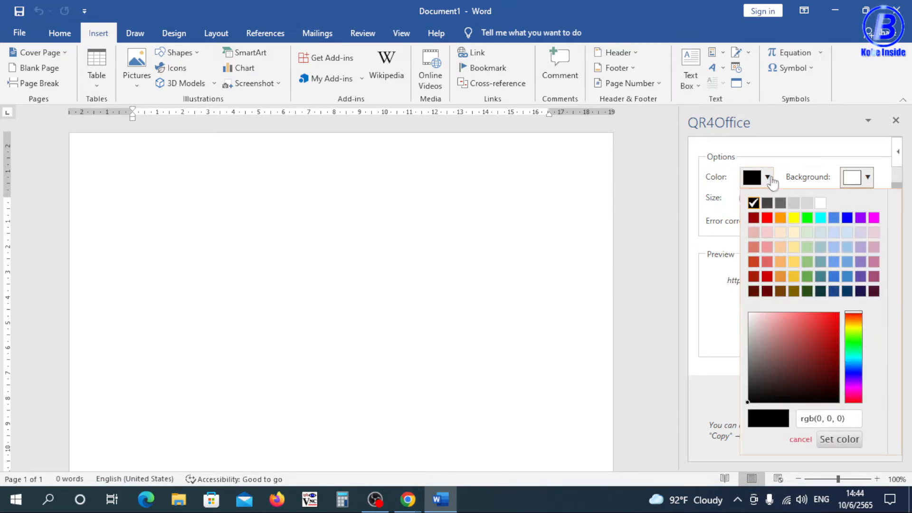
click(768, 217)
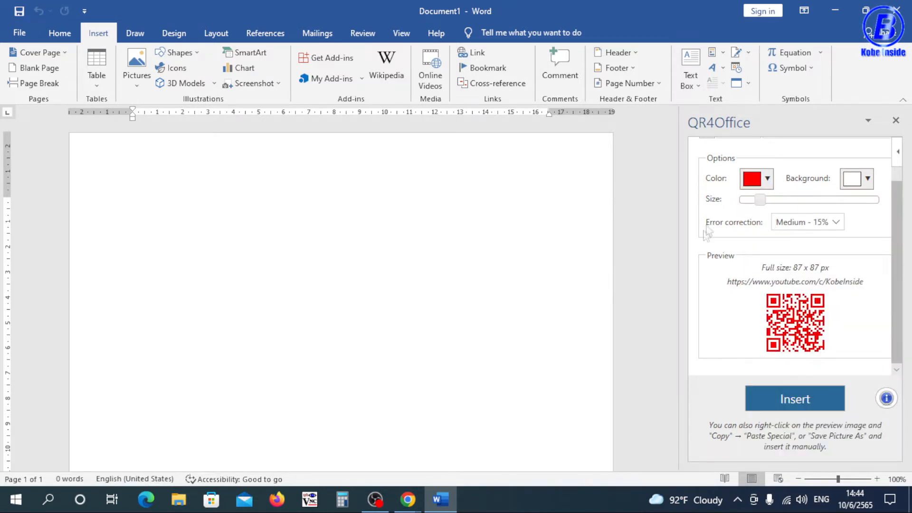
click(768, 178)
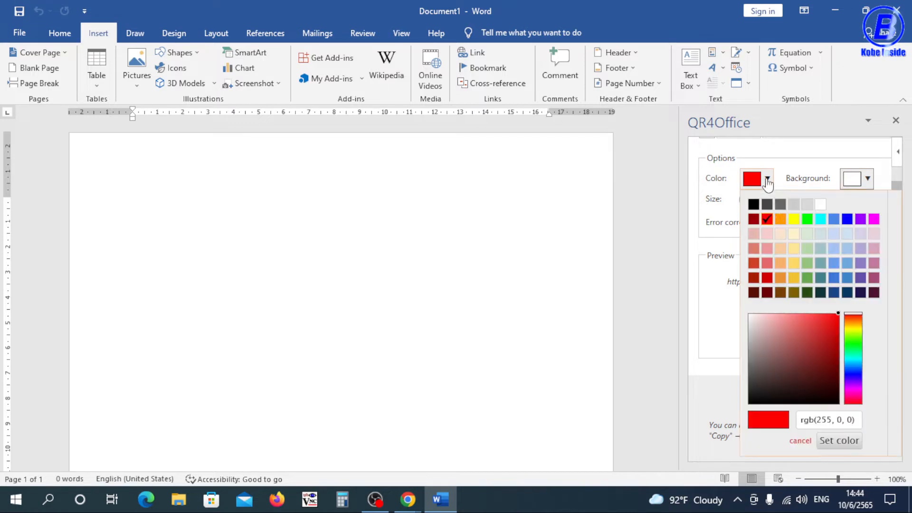
click(826, 220)
click(767, 178)
click(861, 219)
click(767, 179)
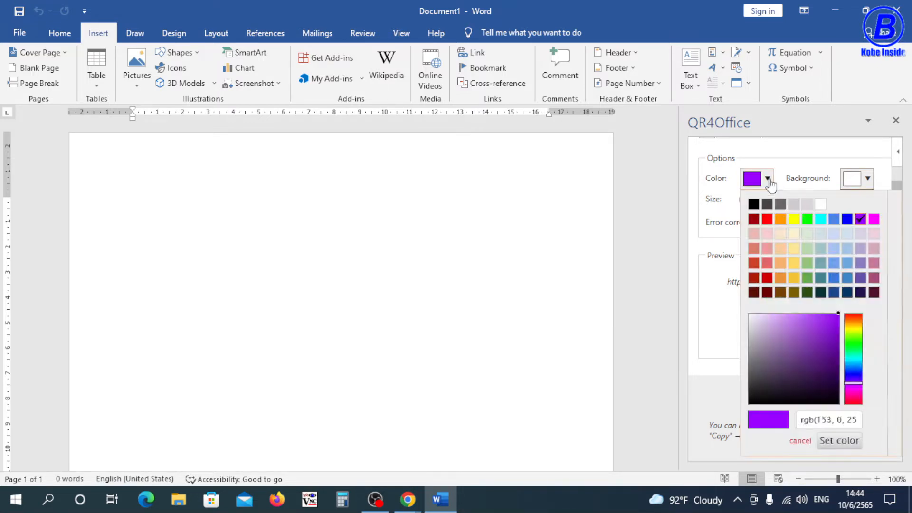
click(767, 219)
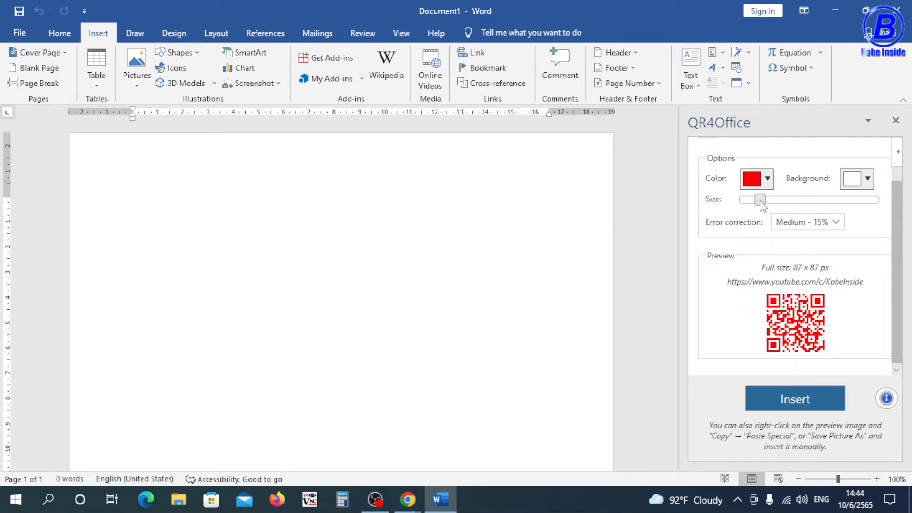
Step: Enlarge the QR code to about 203 x 203 px, and reduce it to about 145 x 145 px
drag(761, 202, 801, 205)
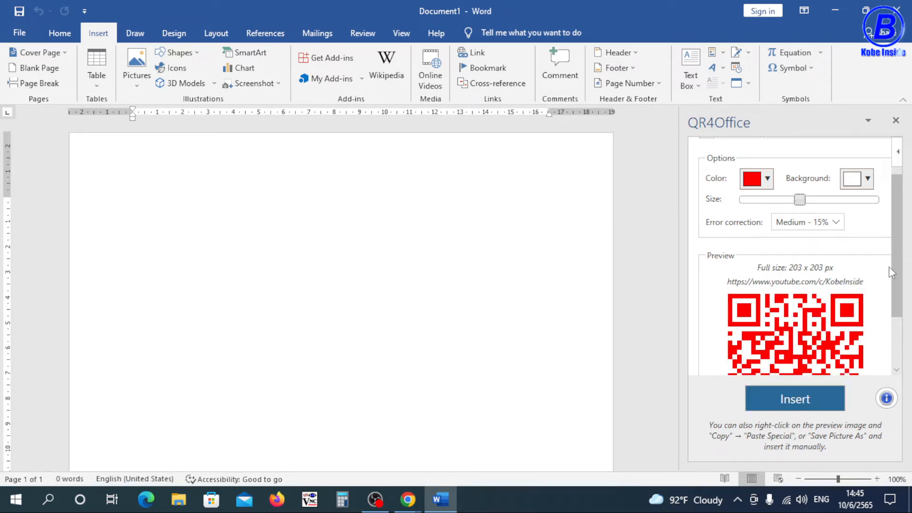
scroll(812, 362, up, 1)
mouse_move(898, 284)
mouse_down()
mouse_move(903, 370)
mouse_move(910, 285)
mouse_up()
drag(800, 241, 780, 241)
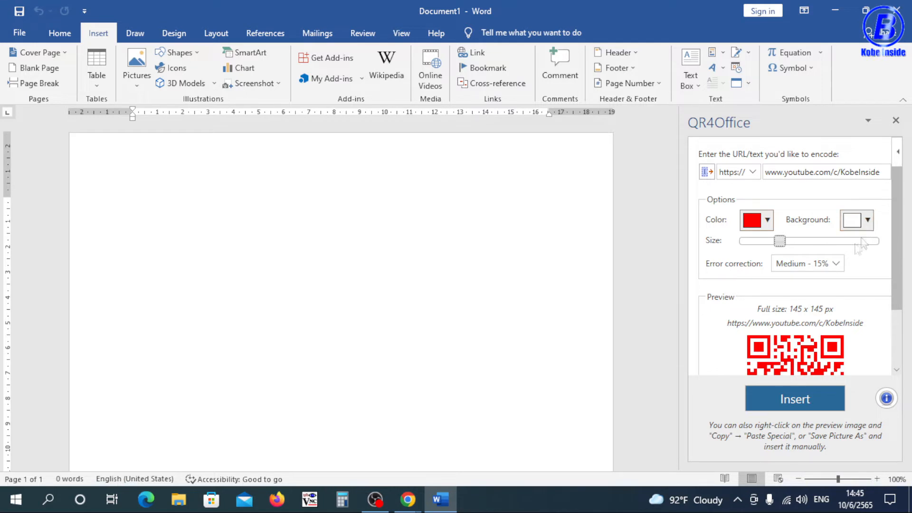
Step: Try golden yellow and blue as the QR code's background and set it back to white
click(867, 220)
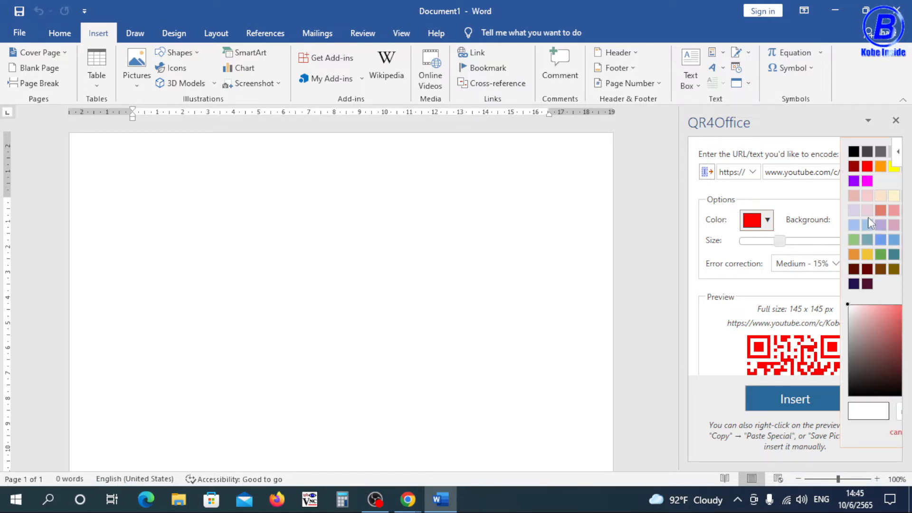
click(868, 253)
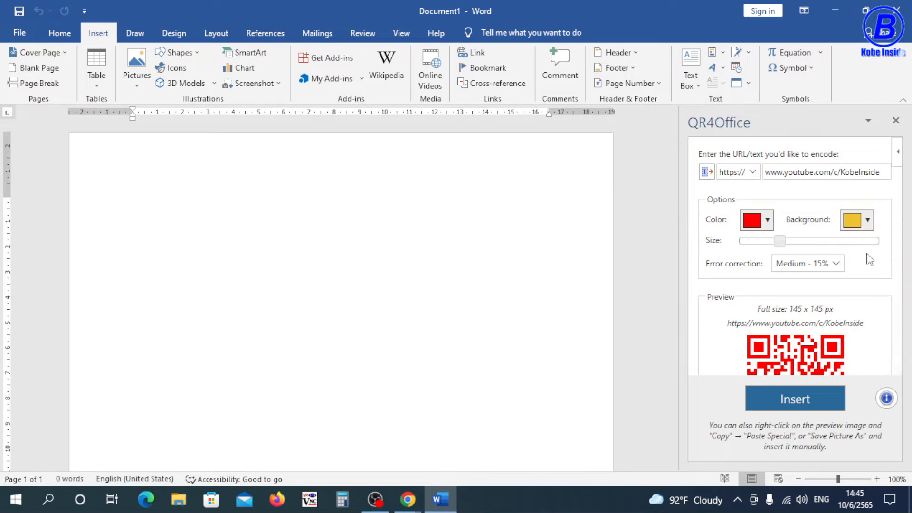
click(868, 220)
click(880, 166)
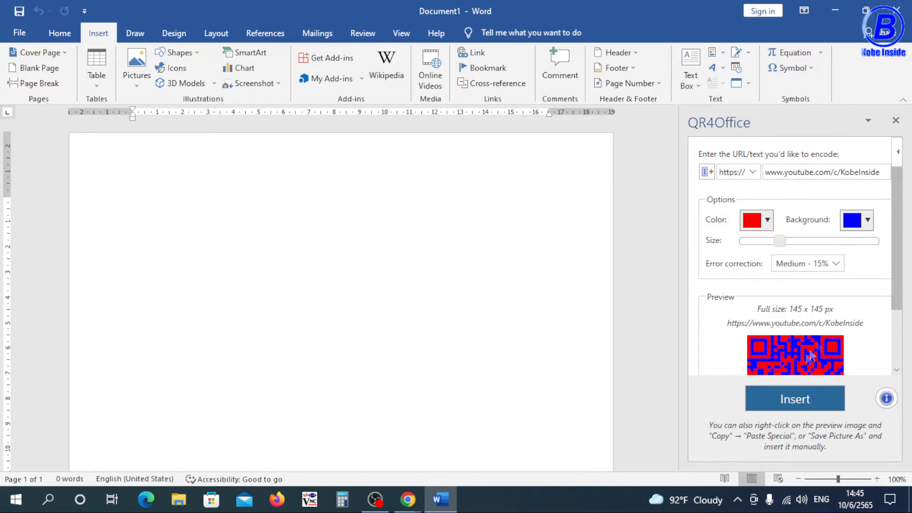
click(868, 220)
click(853, 153)
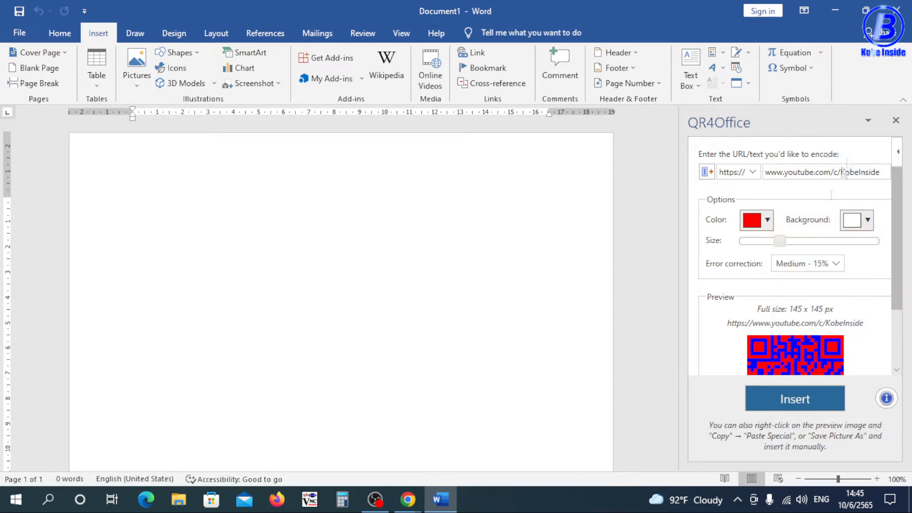
Step: Try the Quartile - 25% error correction level for the QR code and return it to Medium - 15%
drag(892, 291, 896, 327)
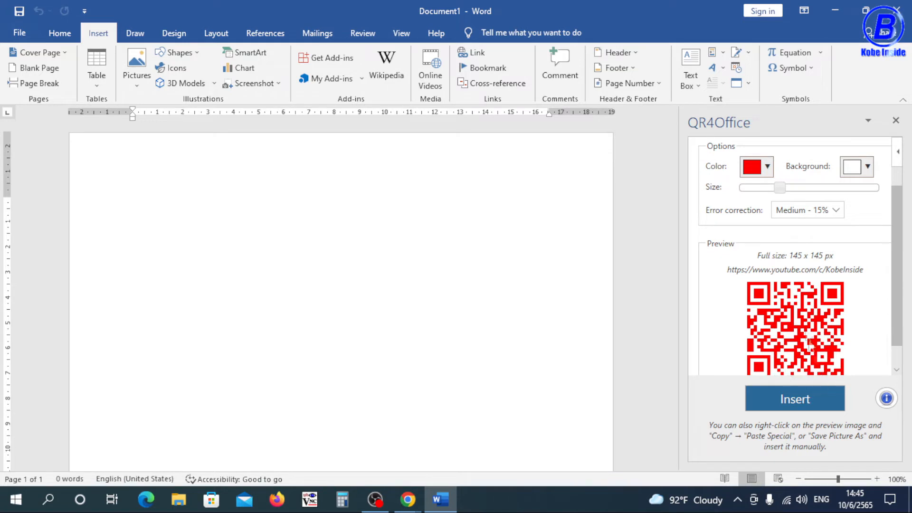
click(836, 210)
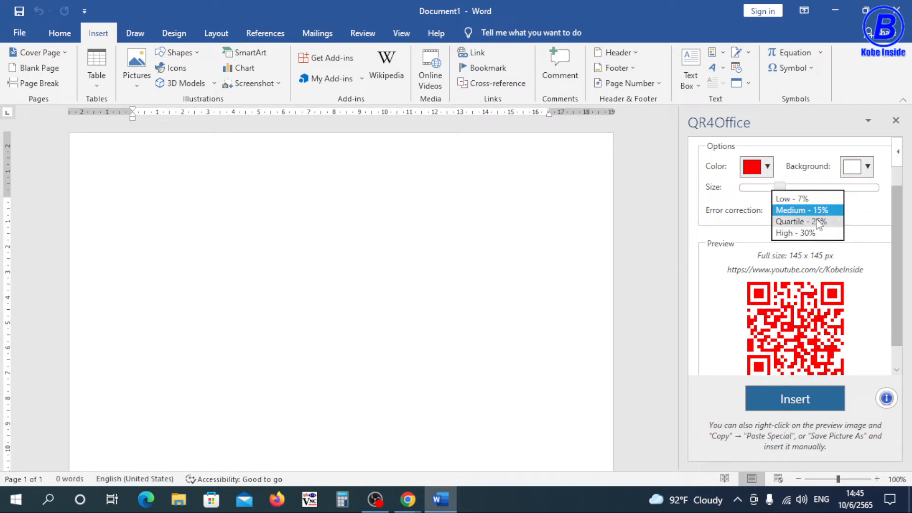
click(832, 221)
click(839, 213)
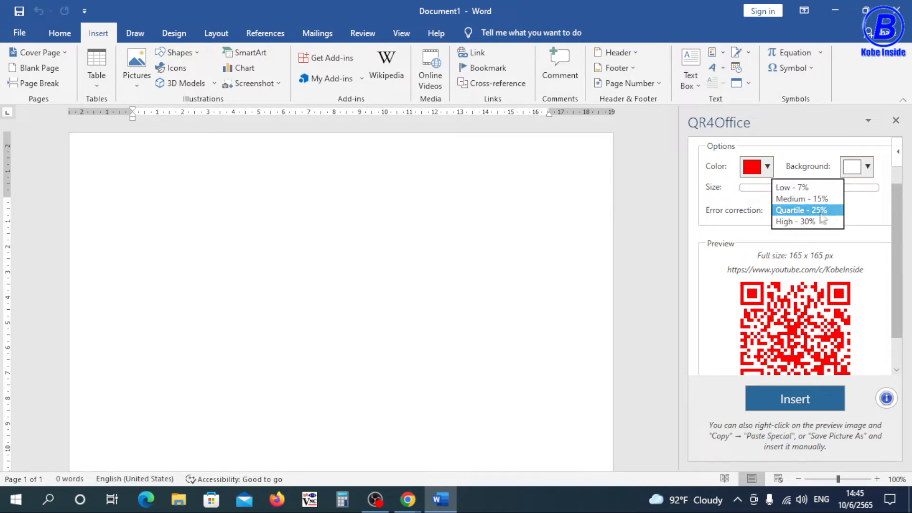
click(817, 198)
Step: Set the QR code's size to about 174 x 174 px and insert the code into the document
drag(779, 189, 789, 190)
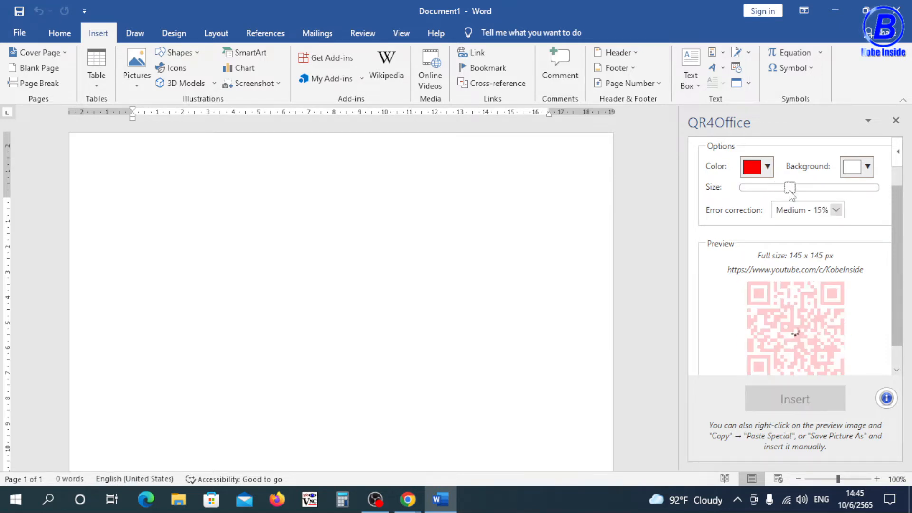
drag(894, 332, 896, 363)
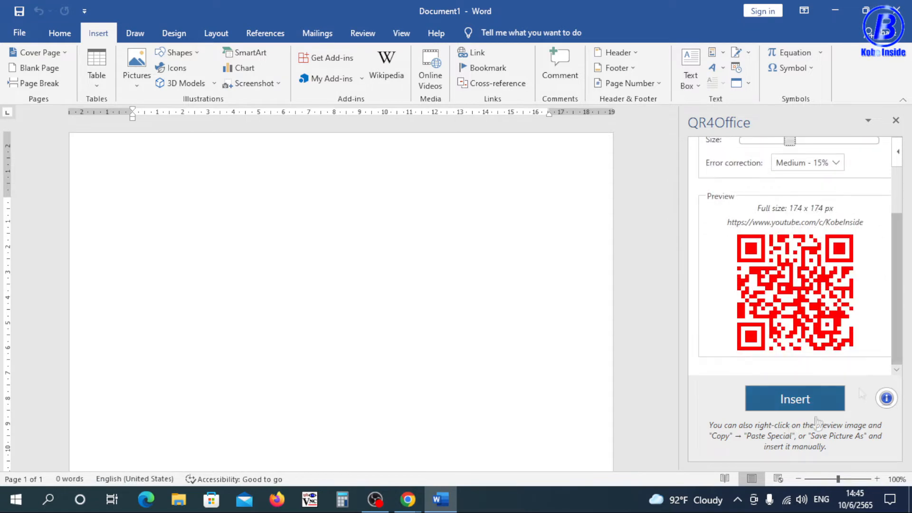
click(795, 401)
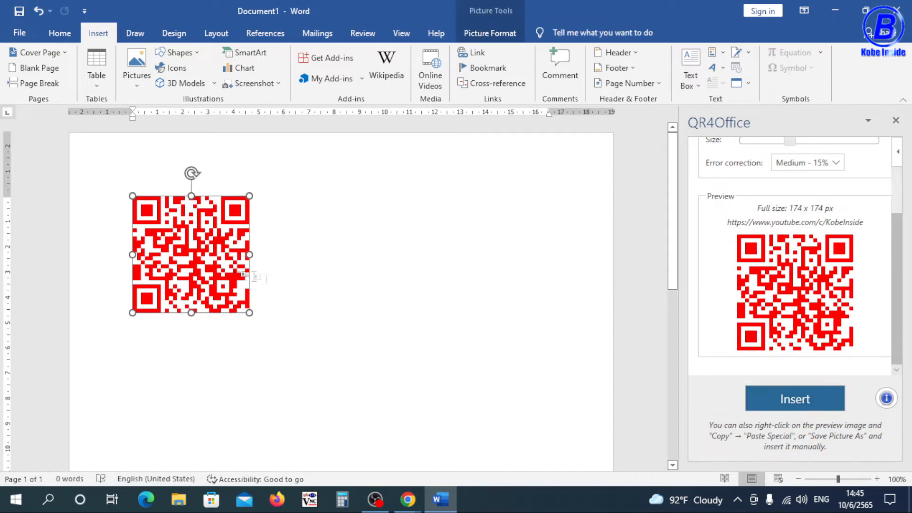
Step: Save the inserted QR code as a Portable Network Graphics picture named Youtube on the Desktop
right_click(193, 229)
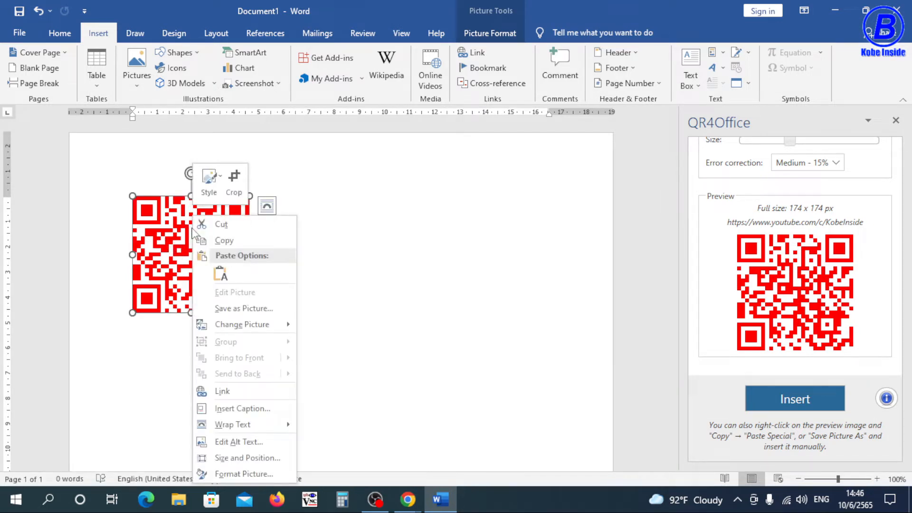
click(233, 311)
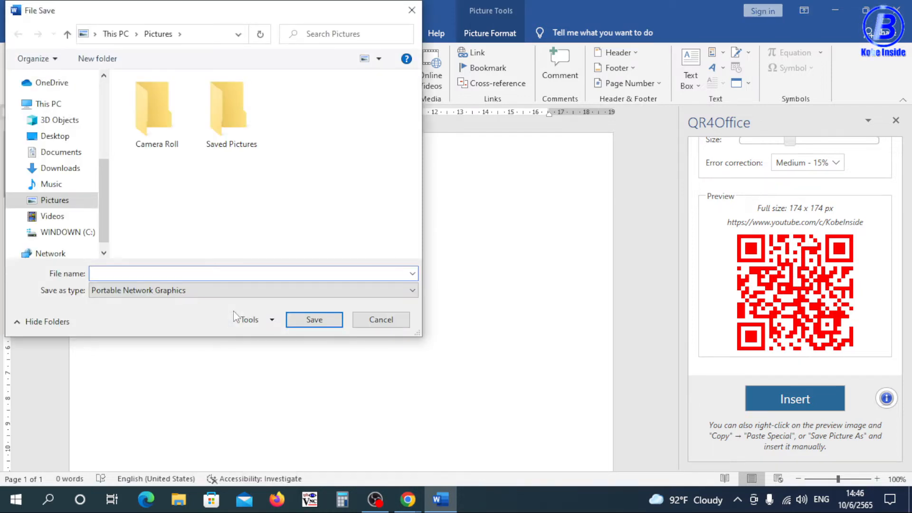
scroll(107, 228, up, 1)
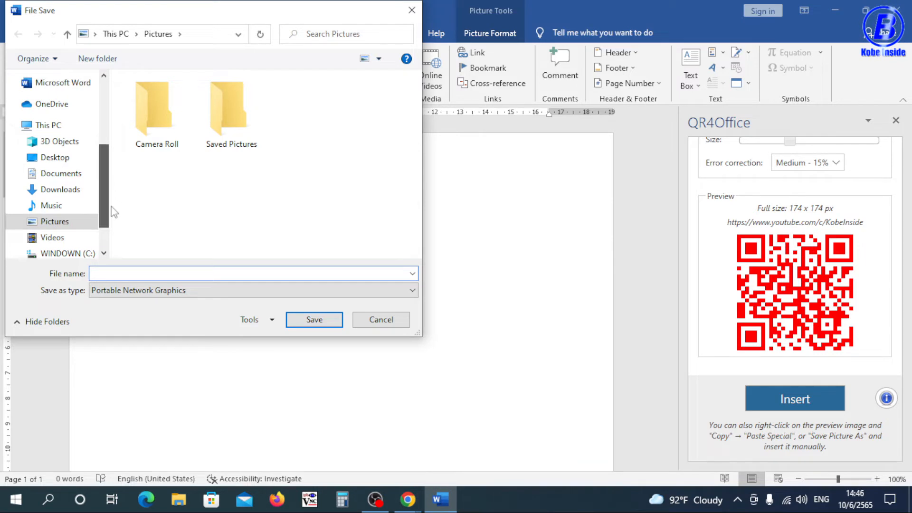
click(54, 159)
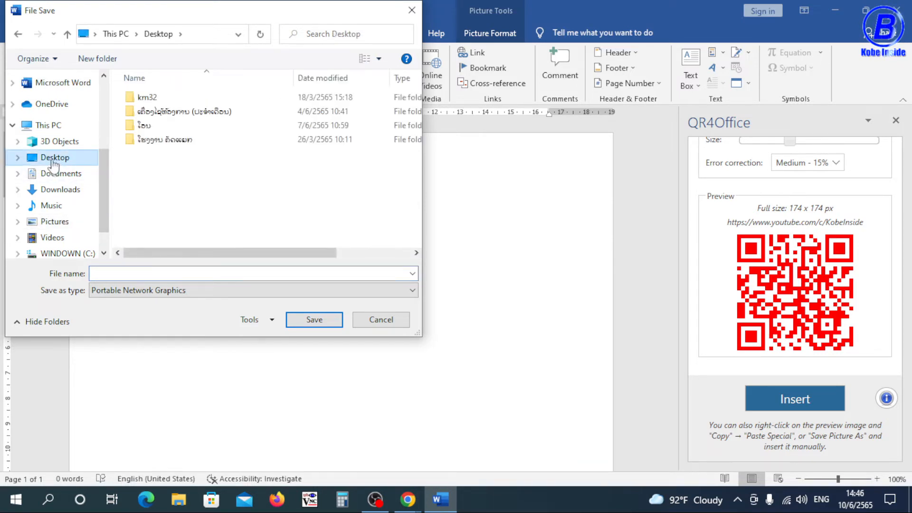
click(119, 272)
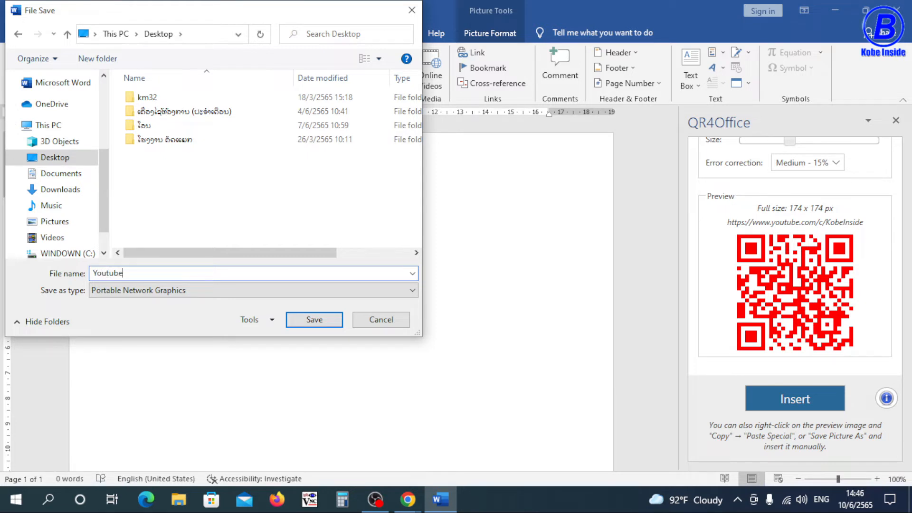
click(313, 321)
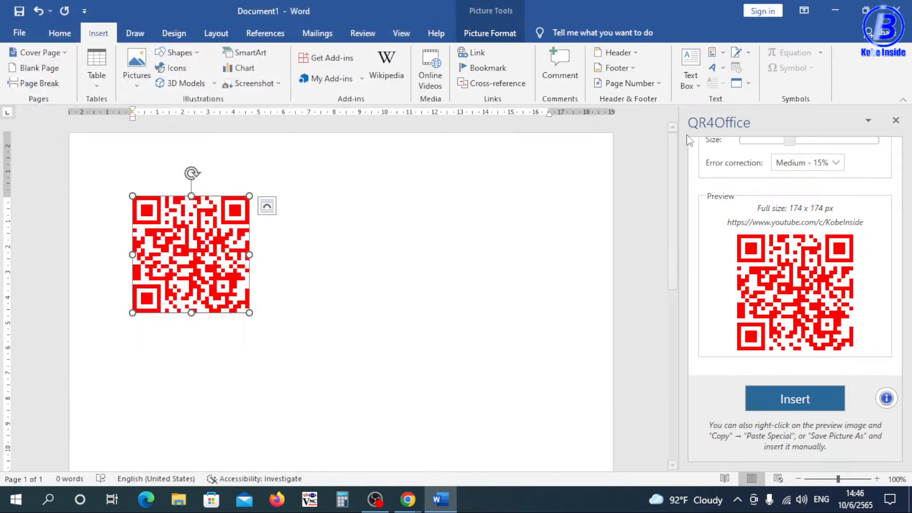
Step: Minimize the Word and Chrome windows and check the saved Youtube image on the desktop
click(837, 8)
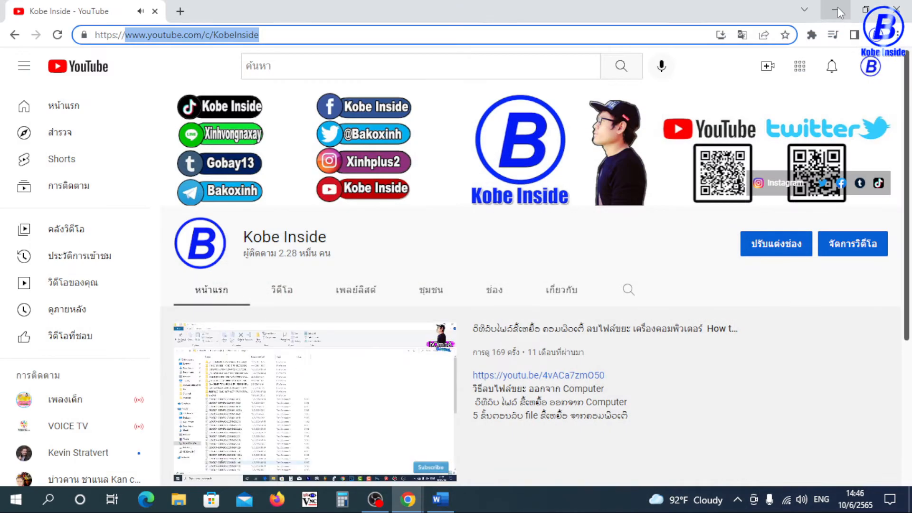
click(837, 6)
mouse_move(274, 285)
mouse_down()
mouse_move(339, 283)
mouse_move(513, 202)
mouse_move(365, 244)
mouse_move(413, 209)
mouse_move(572, 167)
mouse_up()
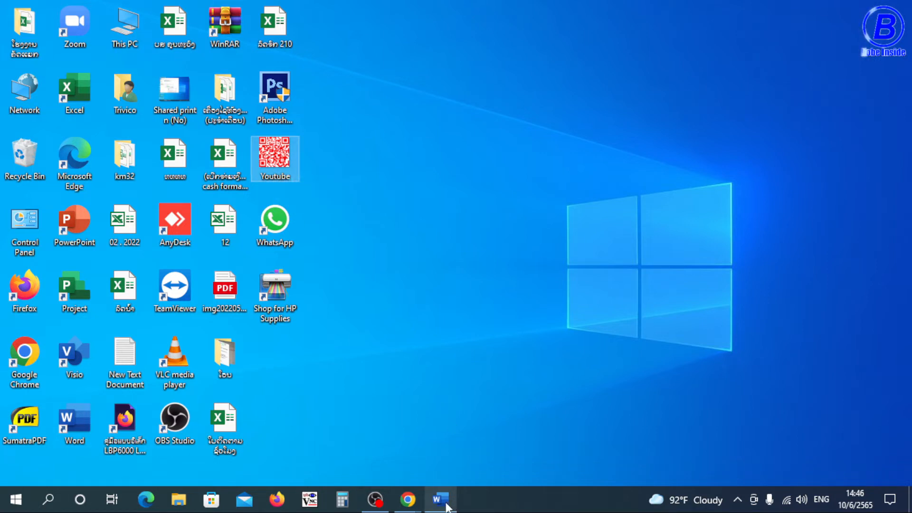
Step: Switch back to Word, deselect the inserted QR code and bring the add-in's URL options back into view
click(408, 504)
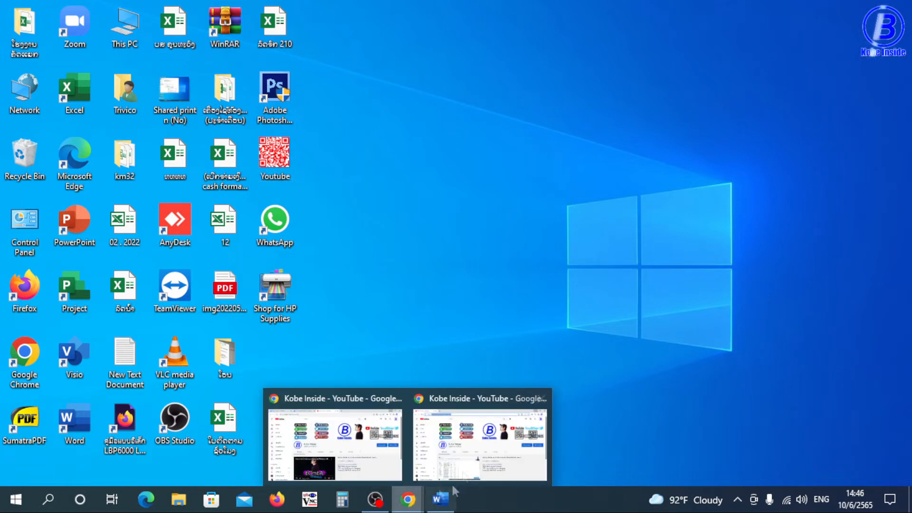
click(447, 501)
click(373, 291)
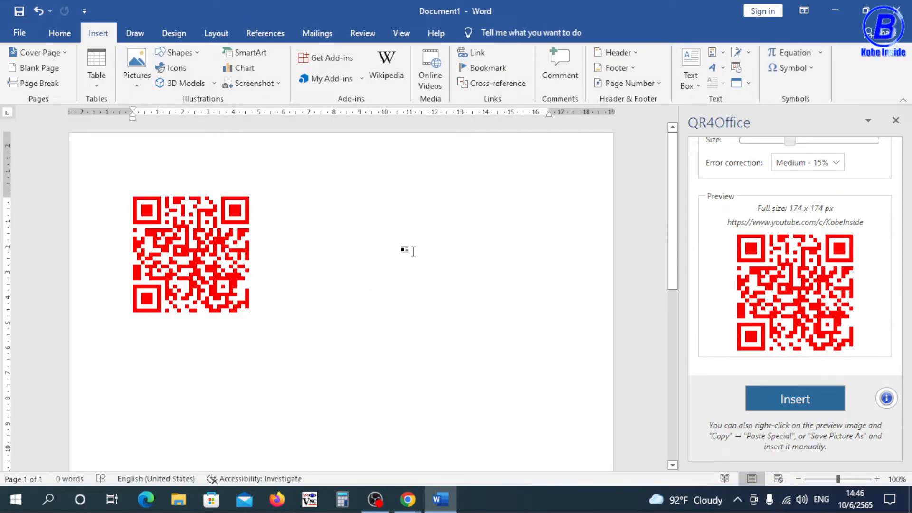
scroll(902, 307, up, 3)
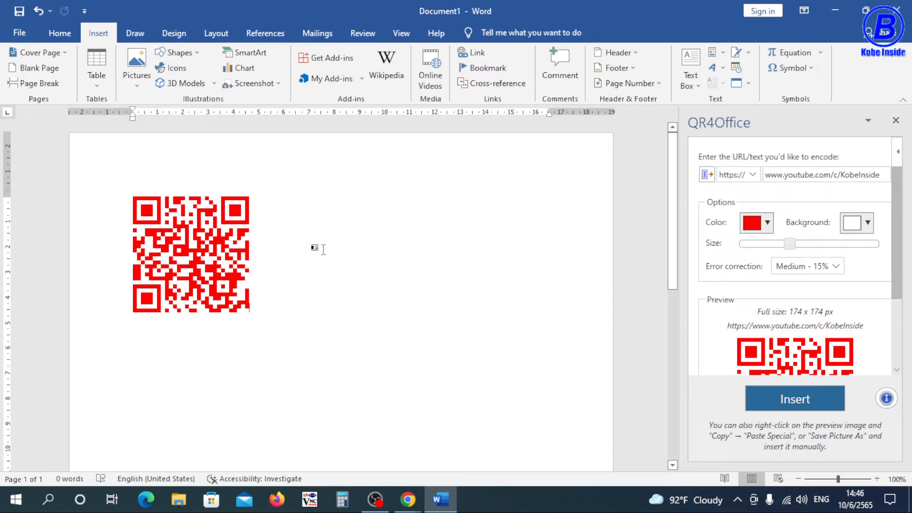
Step: Switch to Chrome and open Facebook Marketplace in a new tab
click(408, 499)
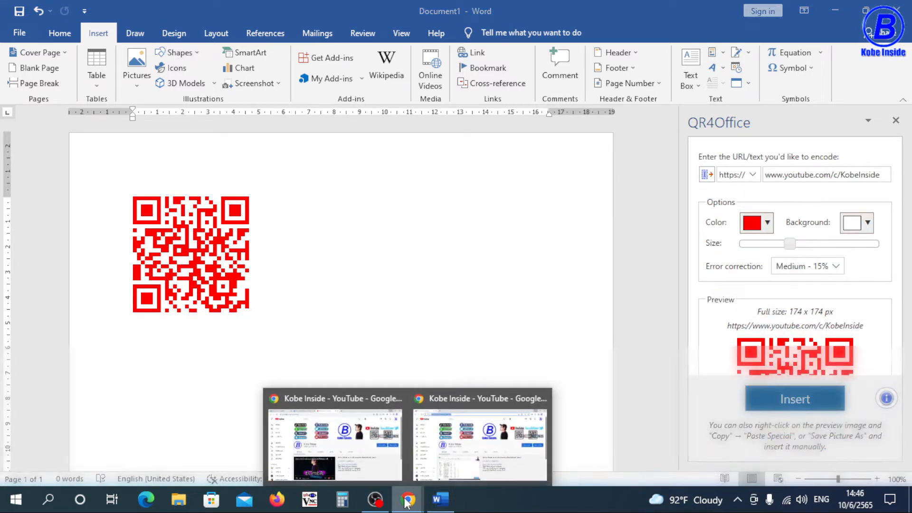
click(460, 406)
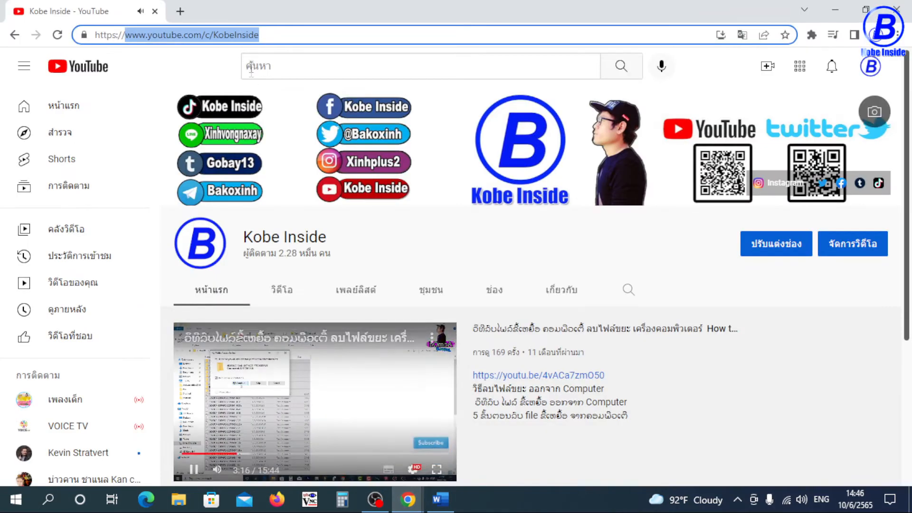
click(178, 11)
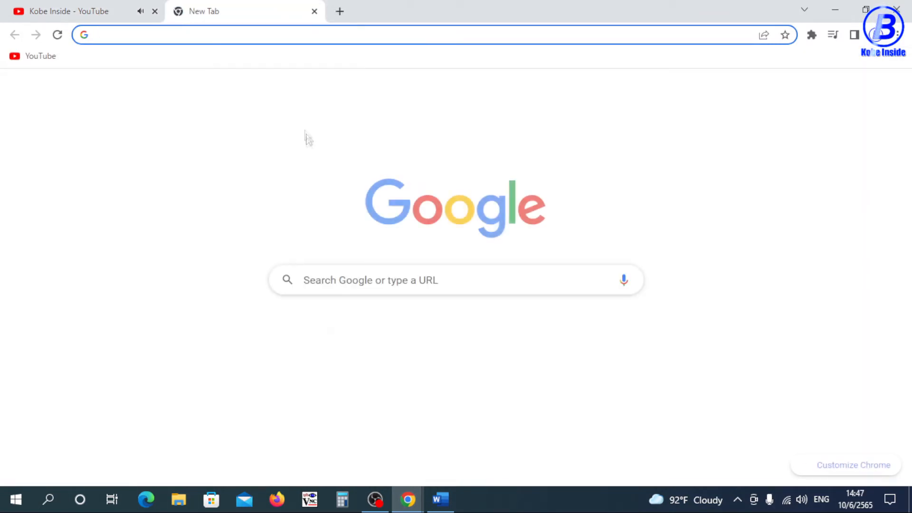
click(412, 363)
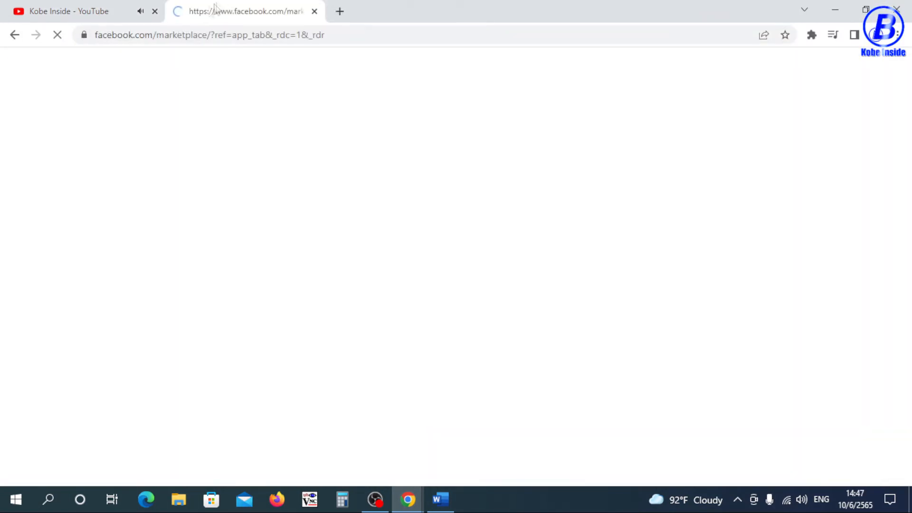